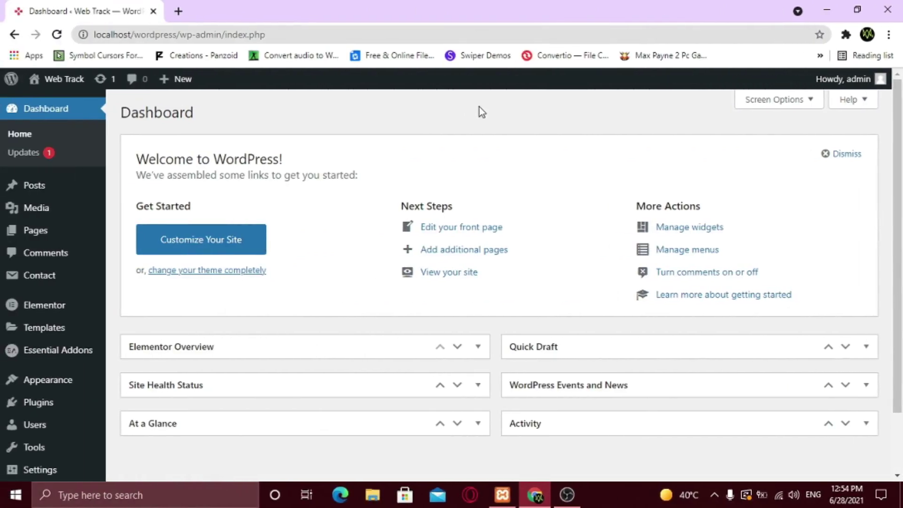
- Search the plugin directory for 'updraft', then install and activate the UpdraftPlus WordPress Backup Plugin
{"action": "mouse_move", "coordinate": [81, 399]}
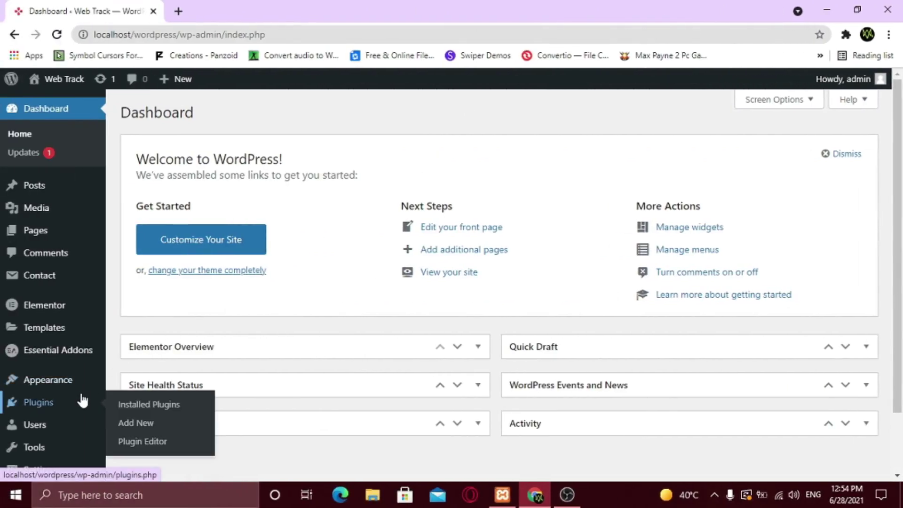
{"action": "left_click", "coordinate": [136, 423]}
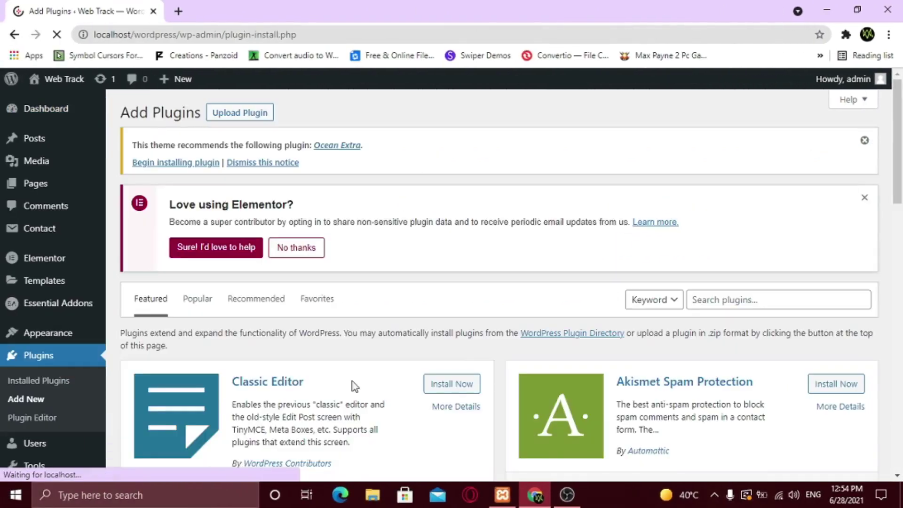
{"action": "left_click", "coordinate": [724, 301]}
{"action": "type", "text": "updraf"}
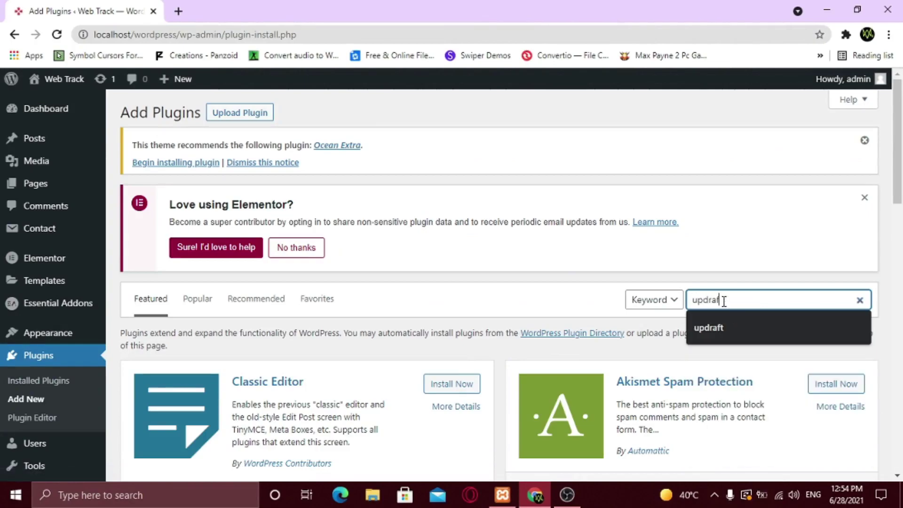
{"action": "type", "text": "t"}
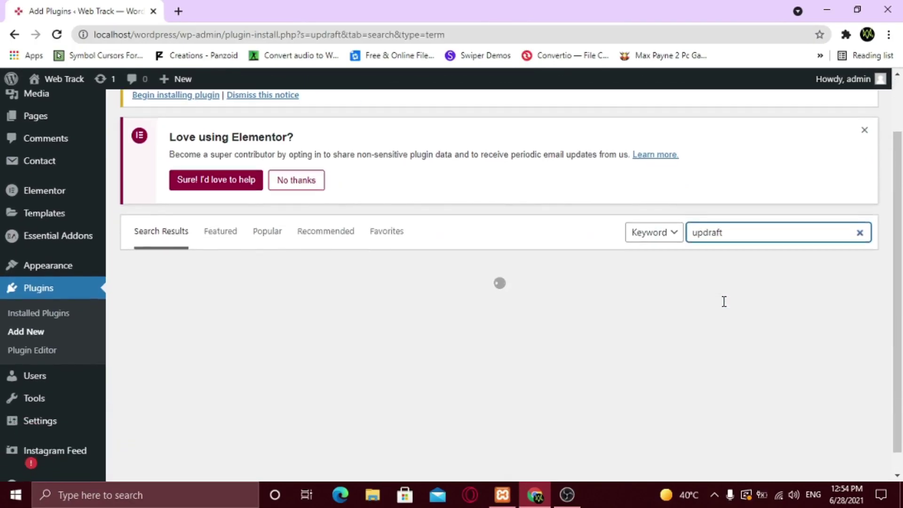
{"action": "scroll", "coordinate": [724, 302], "scroll_direction": "down", "scroll_amount": 4}
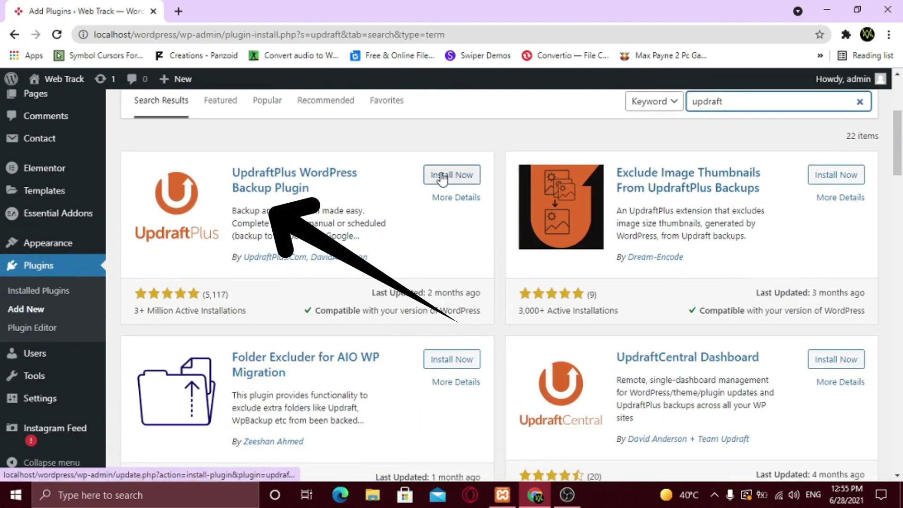
{"action": "left_click", "coordinate": [442, 177]}
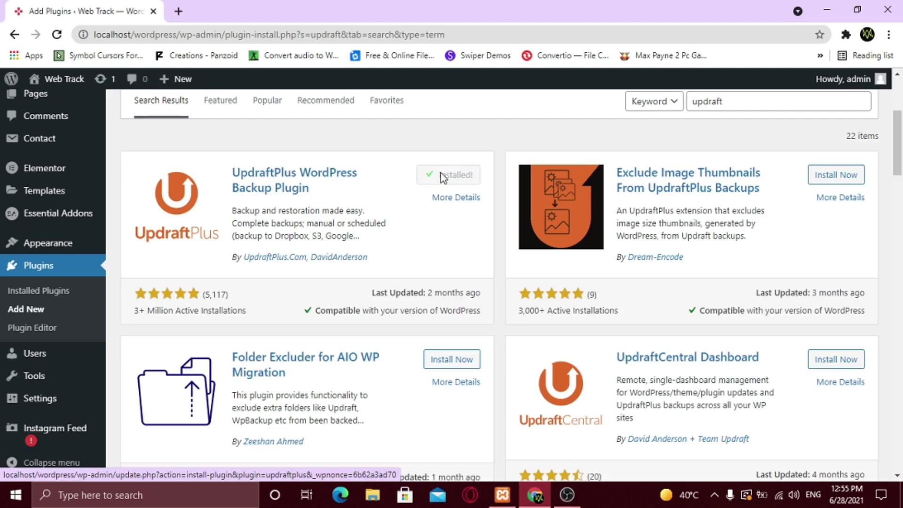
{"action": "left_click", "coordinate": [442, 177]}
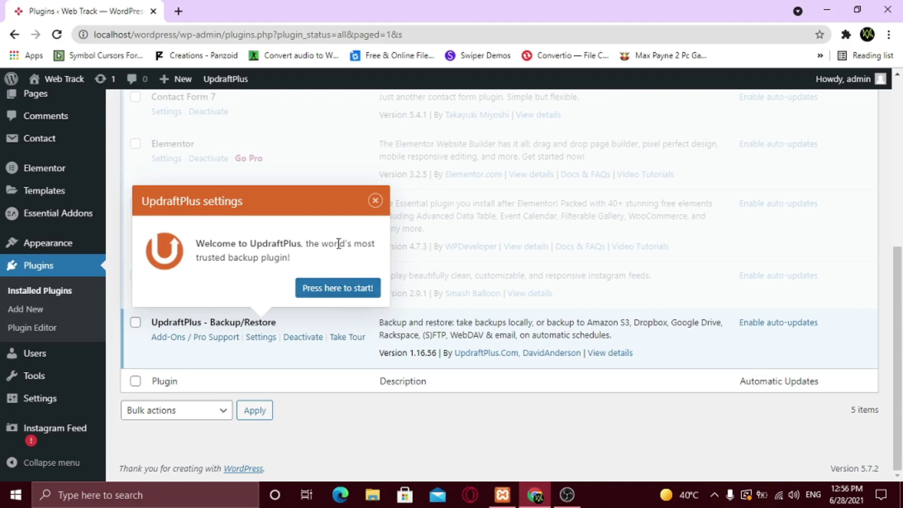
- Dismiss the tour popup and run Backup Now for database and files, producing the Jun 28, 2021 7:56 backup
{"action": "left_click", "coordinate": [262, 338]}
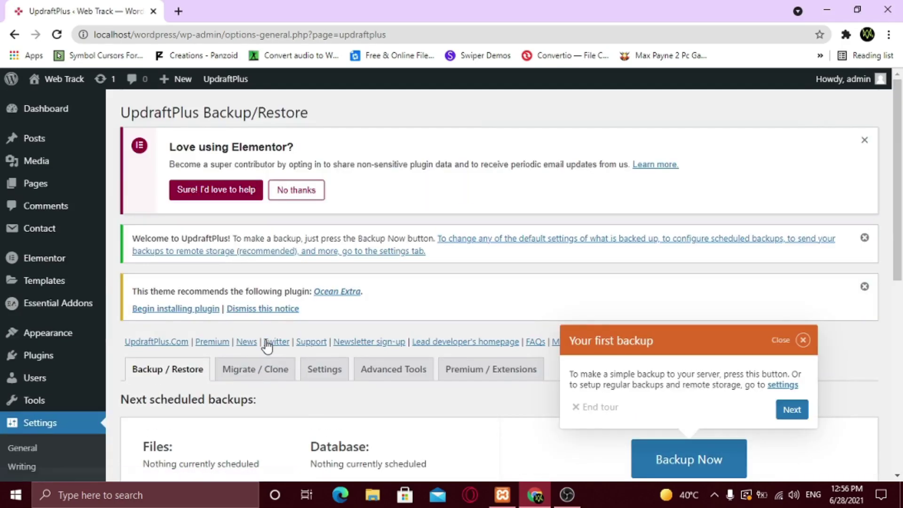
{"action": "scroll", "coordinate": [365, 297], "scroll_direction": "down", "scroll_amount": 3}
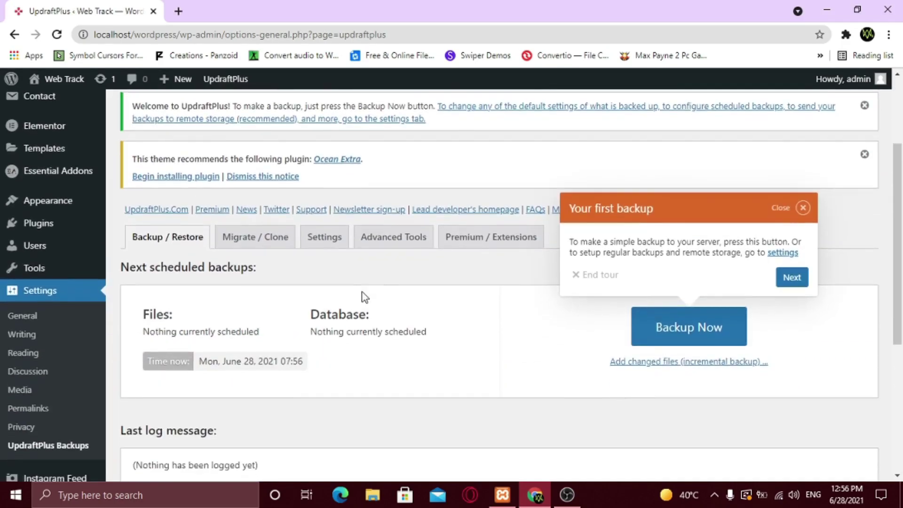
{"action": "left_click", "coordinate": [803, 207]}
{"action": "scroll", "coordinate": [565, 259], "scroll_direction": "down", "scroll_amount": 1}
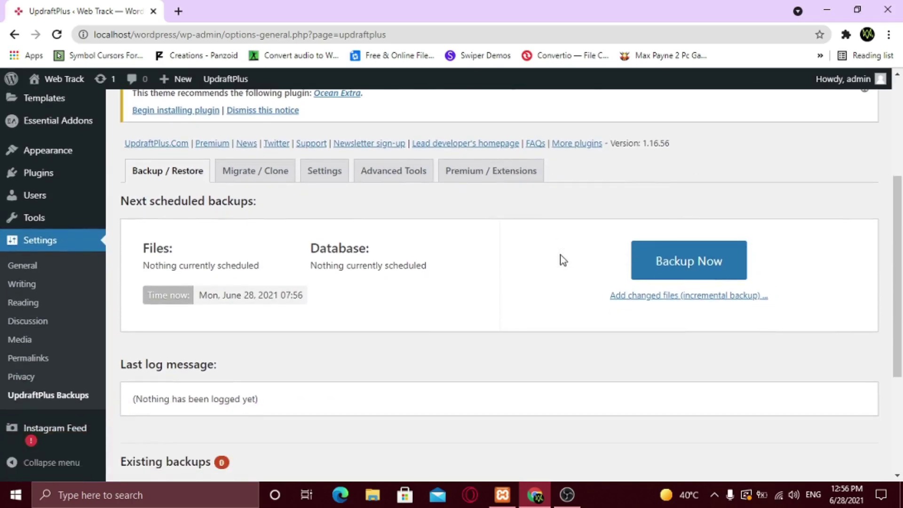
{"action": "left_click", "coordinate": [701, 266]}
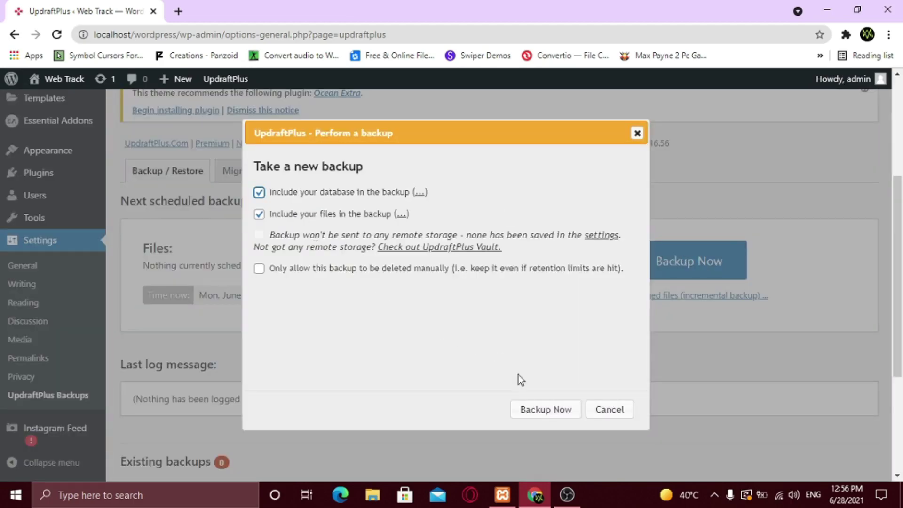
{"action": "left_click", "coordinate": [534, 416]}
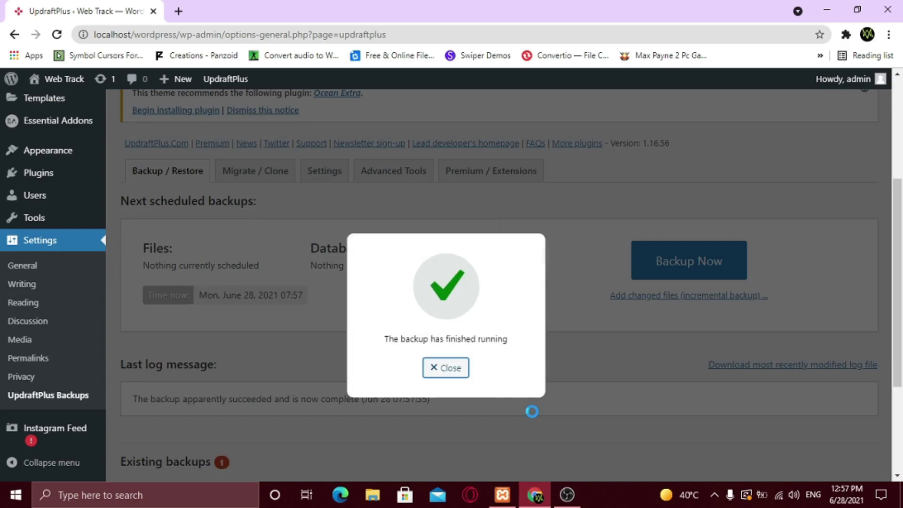
{"action": "left_click", "coordinate": [448, 373]}
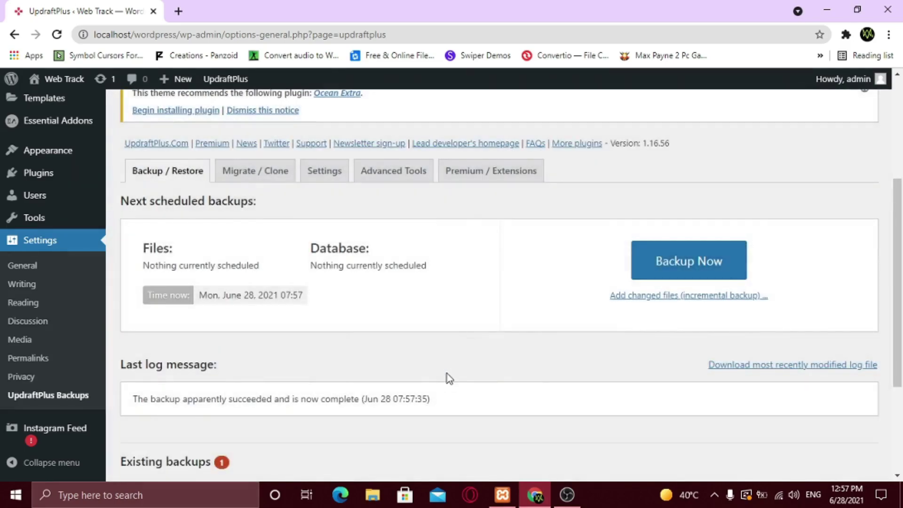
{"action": "scroll", "coordinate": [447, 373], "scroll_direction": "down", "scroll_amount": 3}
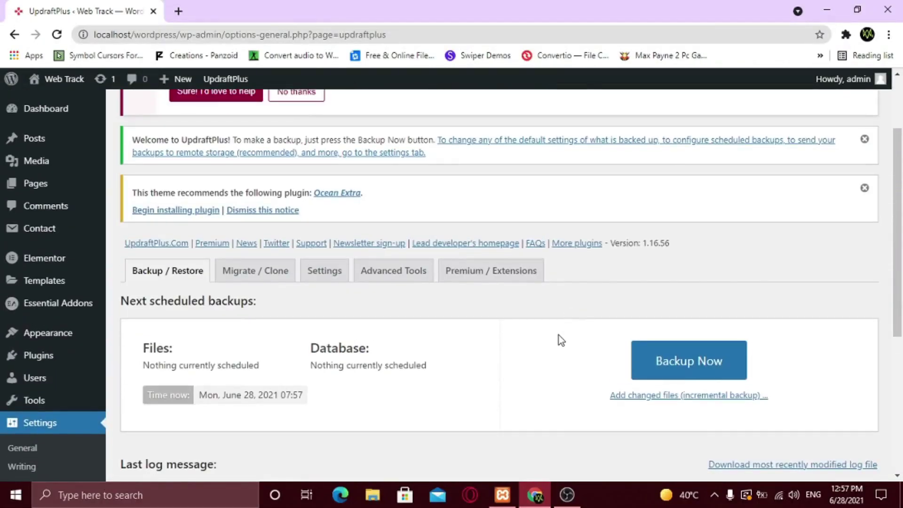
- Set both the files and database backup schedules to Weekly
{"action": "left_click", "coordinate": [325, 272]}
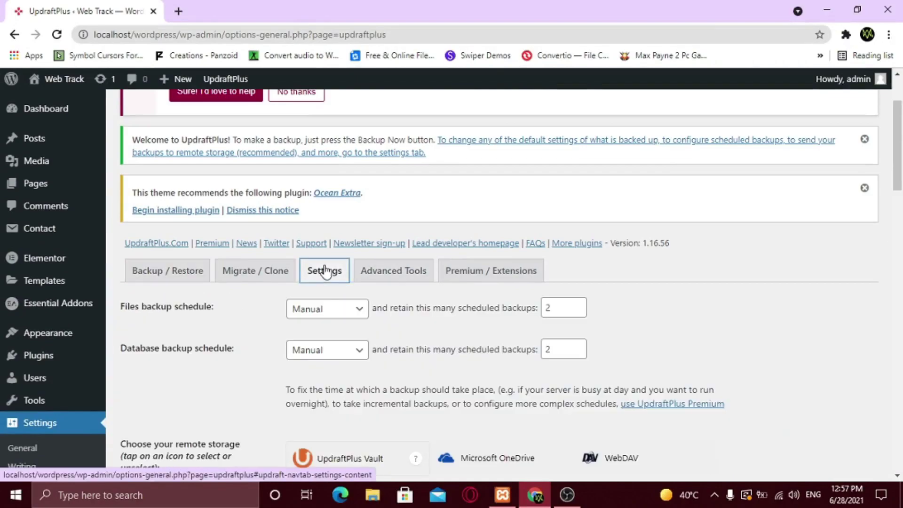
{"action": "left_click", "coordinate": [333, 310]}
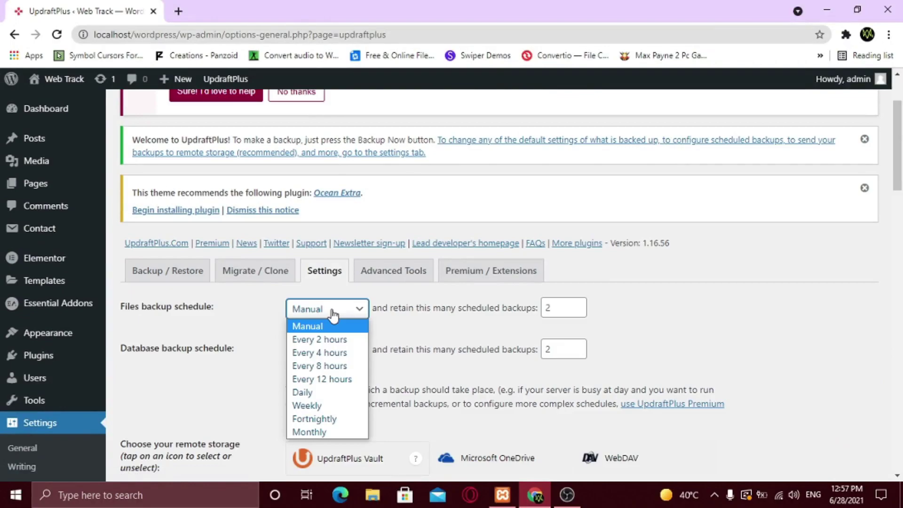
{"action": "left_click", "coordinate": [340, 406]}
{"action": "left_click", "coordinate": [330, 359]}
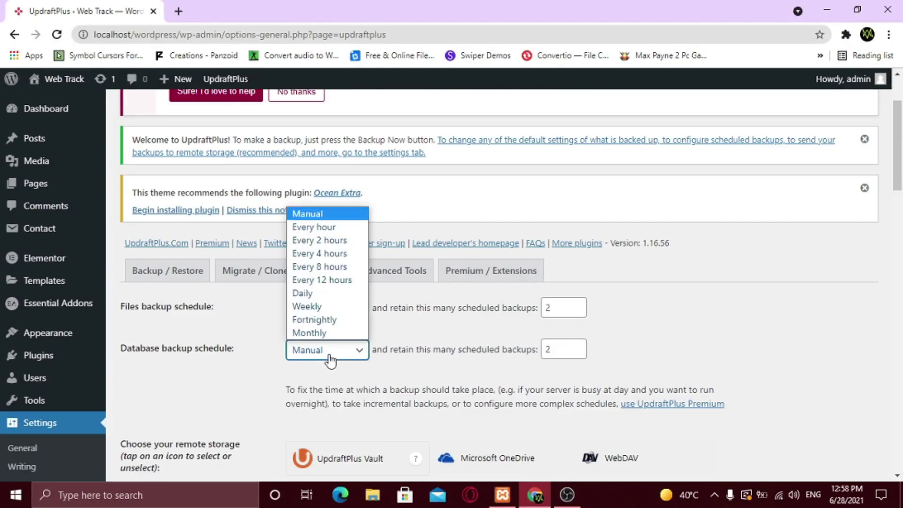
{"action": "left_click", "coordinate": [327, 310]}
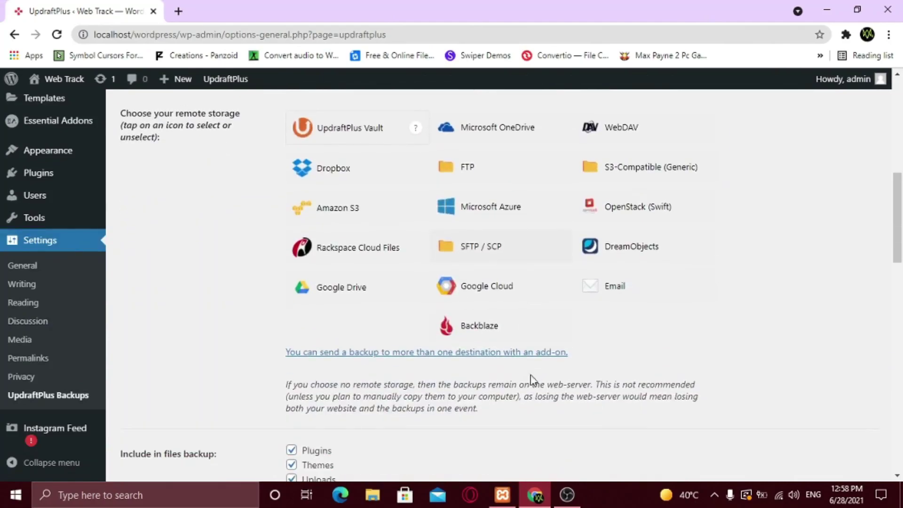
- Choose Google Drive as the remote storage and save the settings
{"action": "left_click", "coordinate": [334, 296]}
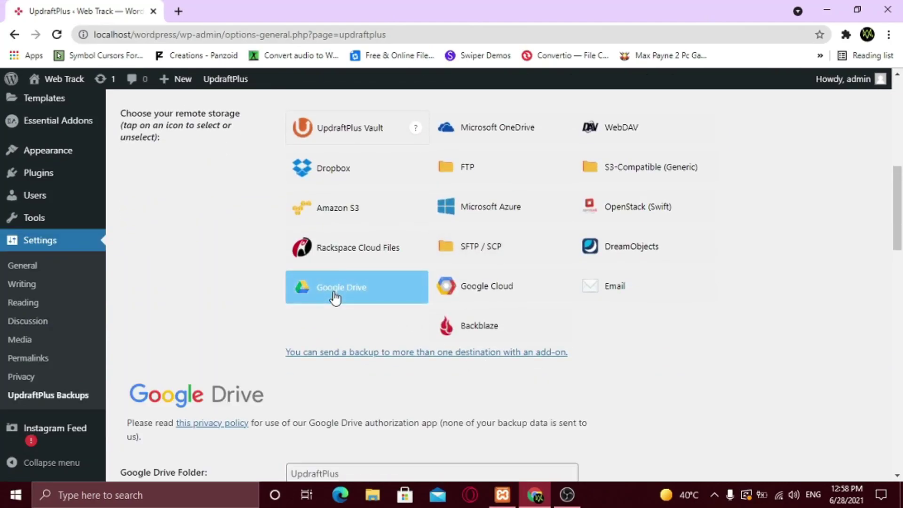
{"action": "scroll", "coordinate": [335, 298], "scroll_direction": "down", "scroll_amount": 12}
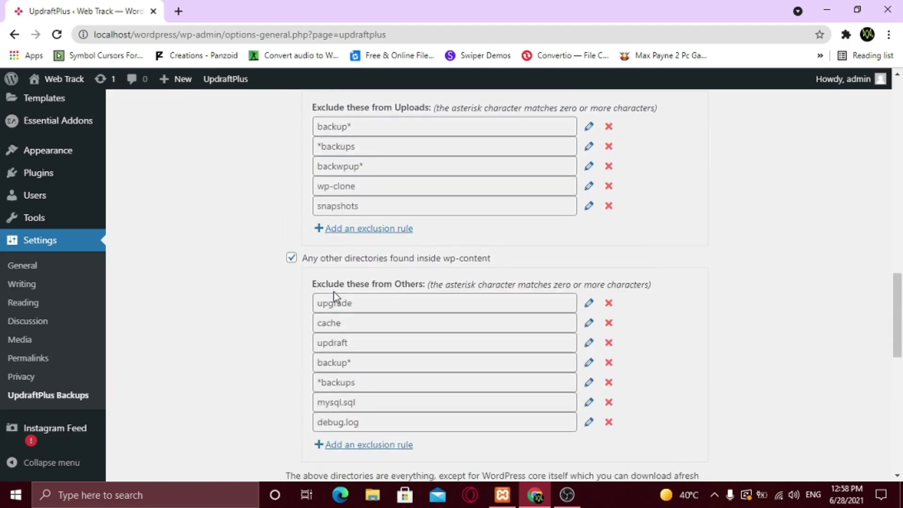
{"action": "scroll", "coordinate": [334, 292], "scroll_direction": "down", "scroll_amount": 13}
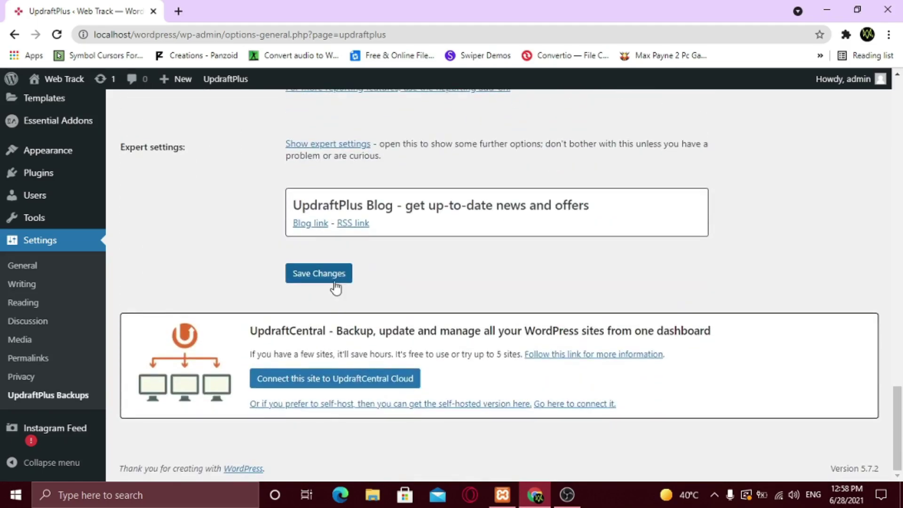
{"action": "left_click", "coordinate": [332, 280]}
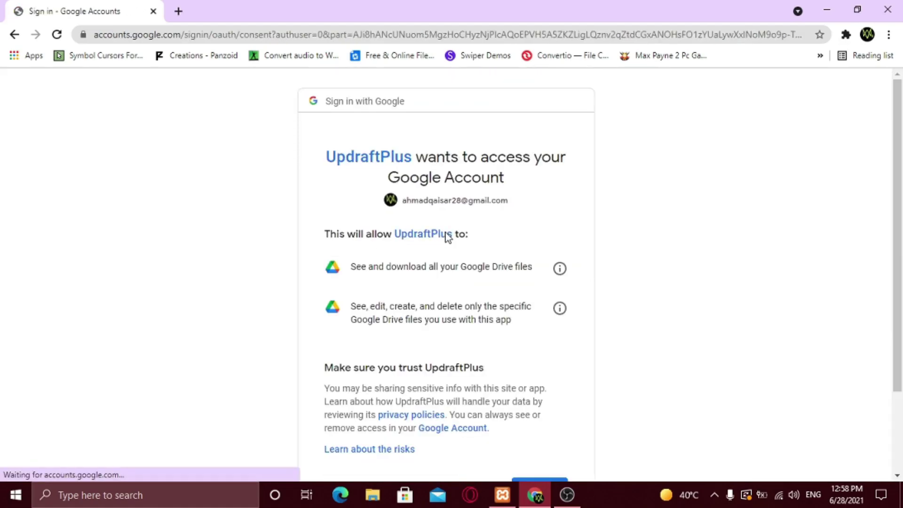
- Allow UpdraftPlus access to Google Drive on the Google consent page
{"action": "scroll", "coordinate": [446, 237], "scroll_direction": "down", "scroll_amount": 2}
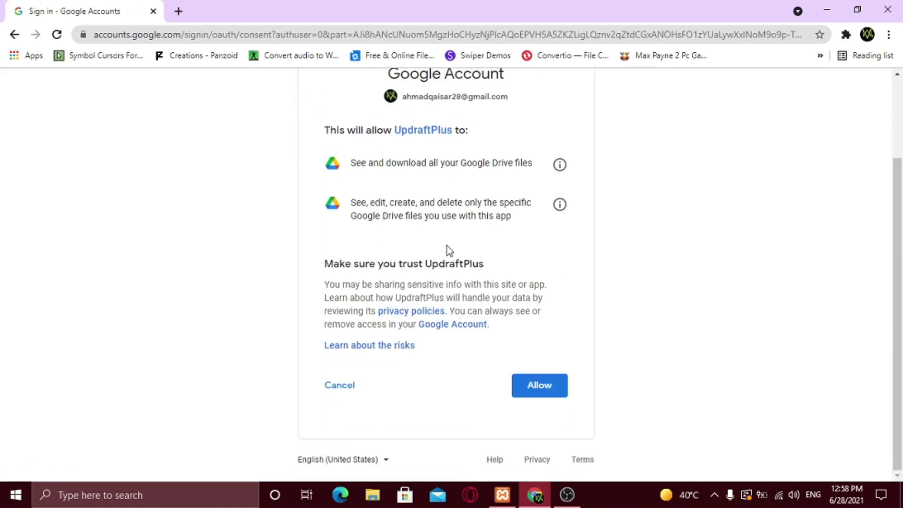
{"action": "left_click", "coordinate": [531, 388]}
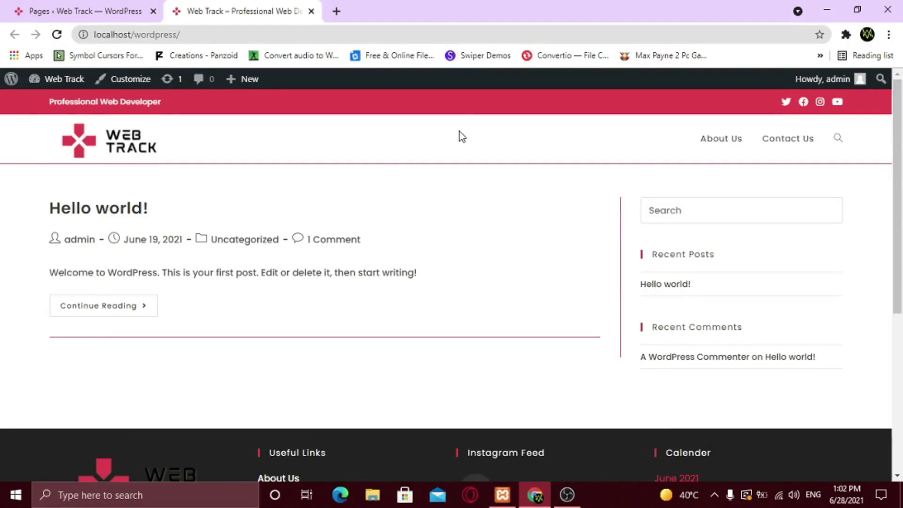
- Go back to the UpdraftPlus Backup/Restore page and bring the Jun 28, 2021 backup into view
{"action": "left_click", "coordinate": [128, 4]}
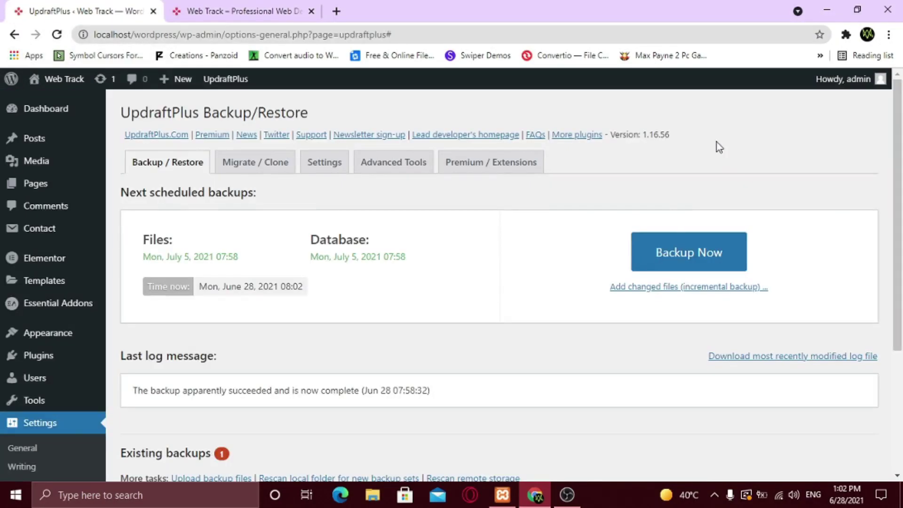
{"action": "scroll", "coordinate": [647, 249], "scroll_direction": "down", "scroll_amount": 3}
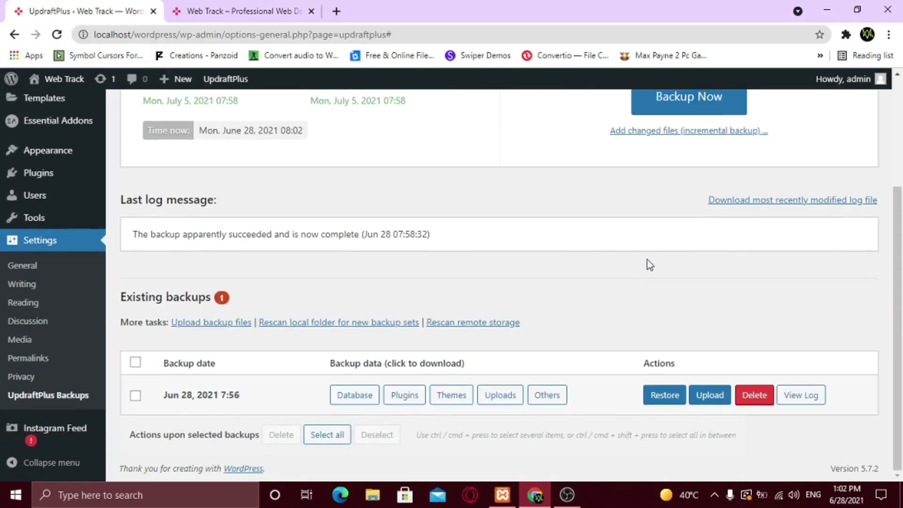
- Restore plugins, themes, uploads, others and database from the Jun 28 backup, then return to UpdraftPlus
{"action": "left_click", "coordinate": [665, 395]}
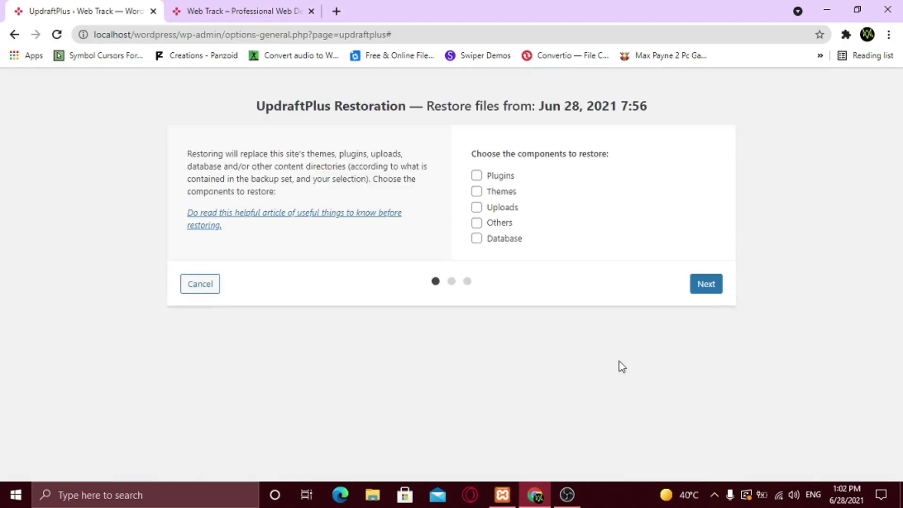
{"action": "left_click", "coordinate": [477, 179]}
{"action": "left_click", "coordinate": [477, 191]}
{"action": "left_click", "coordinate": [477, 209]}
{"action": "left_click", "coordinate": [477, 223]}
{"action": "left_click", "coordinate": [477, 239]}
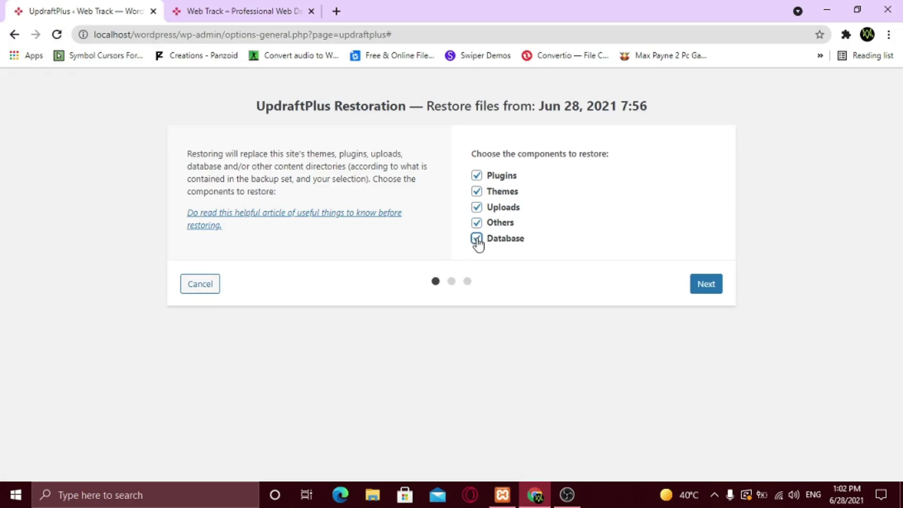
{"action": "left_click", "coordinate": [695, 285]}
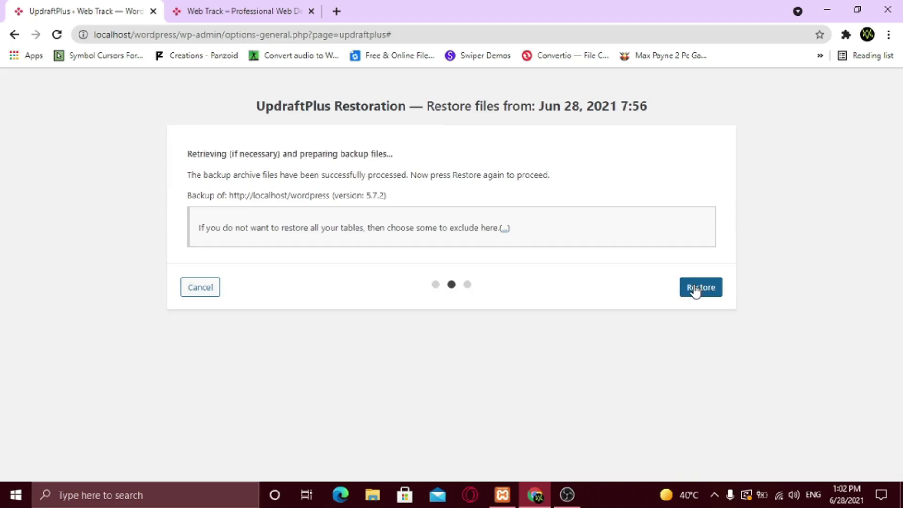
{"action": "left_click", "coordinate": [696, 287]}
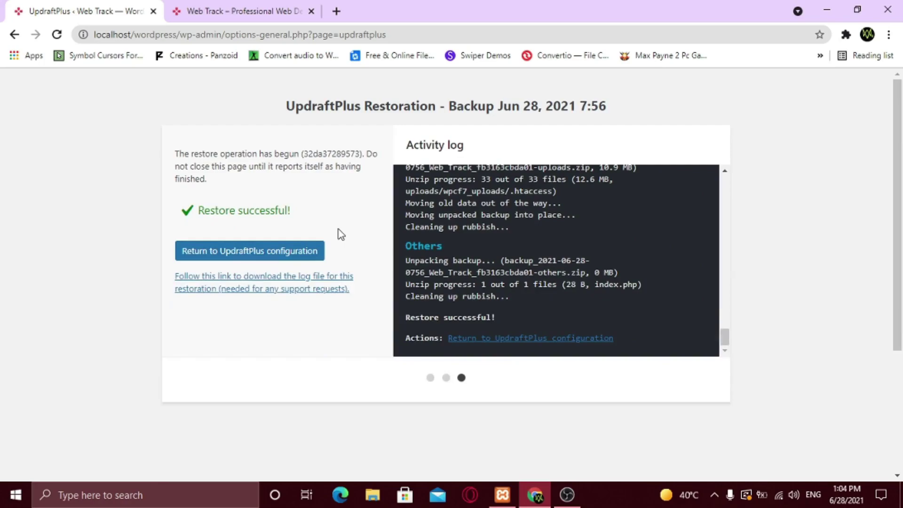
{"action": "left_click", "coordinate": [284, 253]}
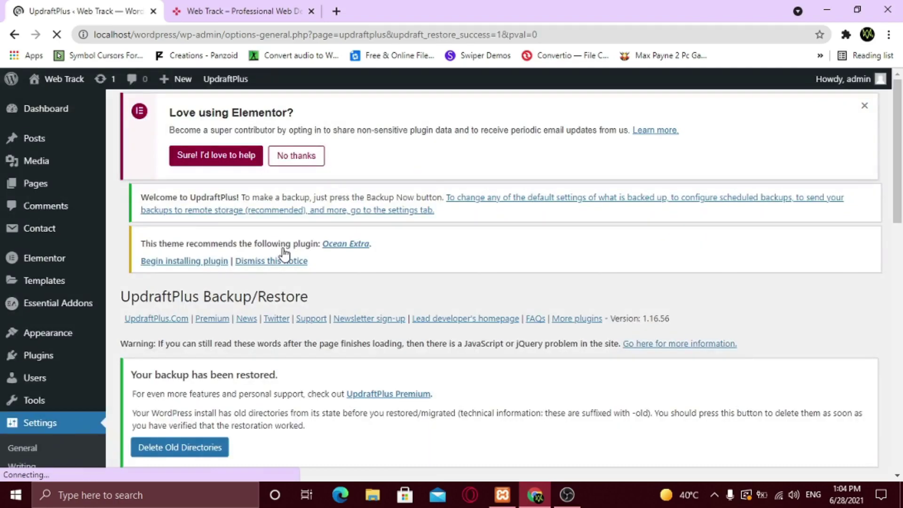
- Reload the Web Track homepage, dismiss the Instagram Feed notice and scroll to Our Services
{"action": "left_click", "coordinate": [270, 10]}
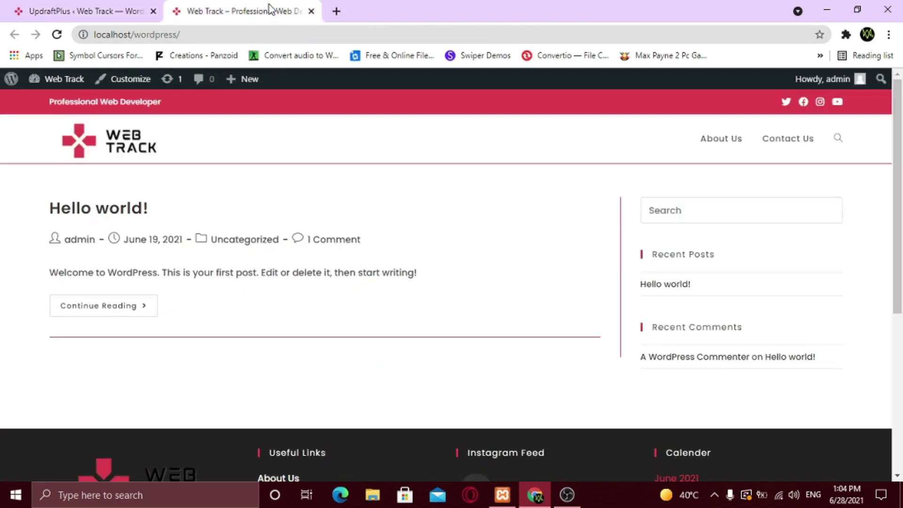
{"action": "left_click", "coordinate": [63, 29]}
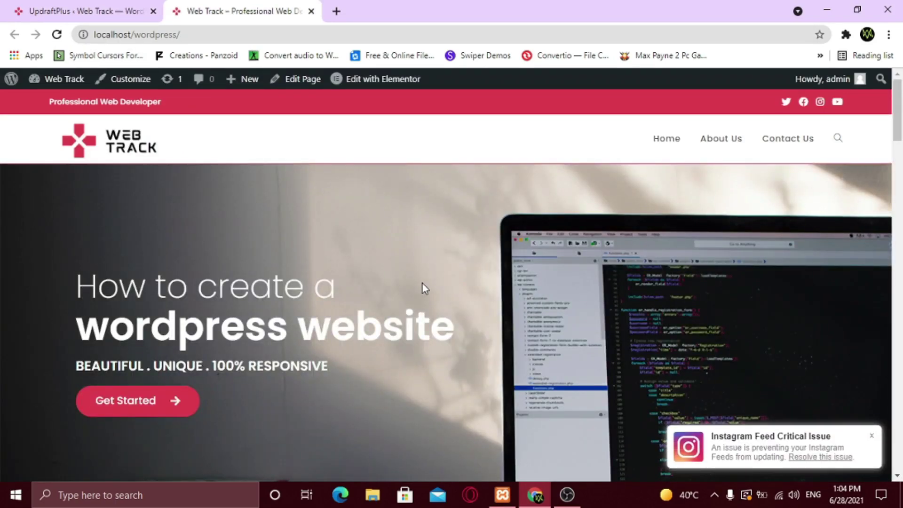
{"action": "left_click", "coordinate": [869, 437]}
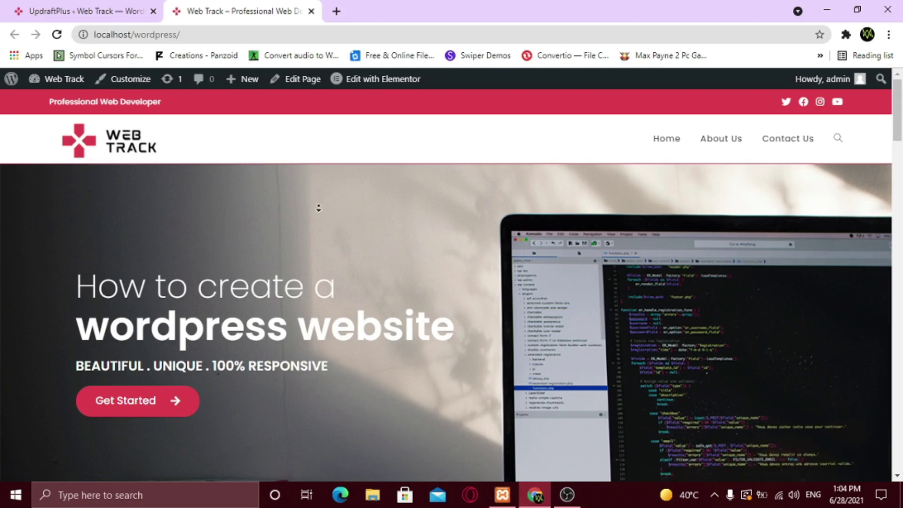
{"action": "scroll", "coordinate": [318, 208], "scroll_direction": "down", "scroll_amount": 10}
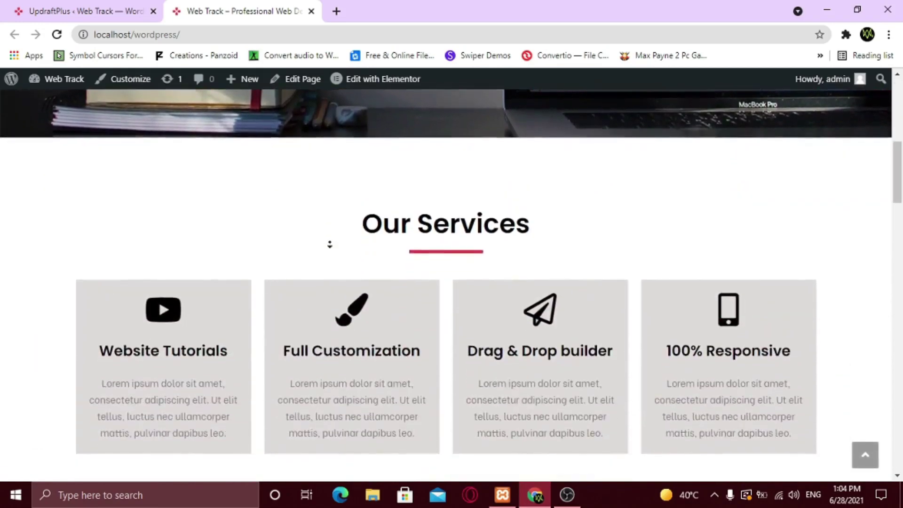